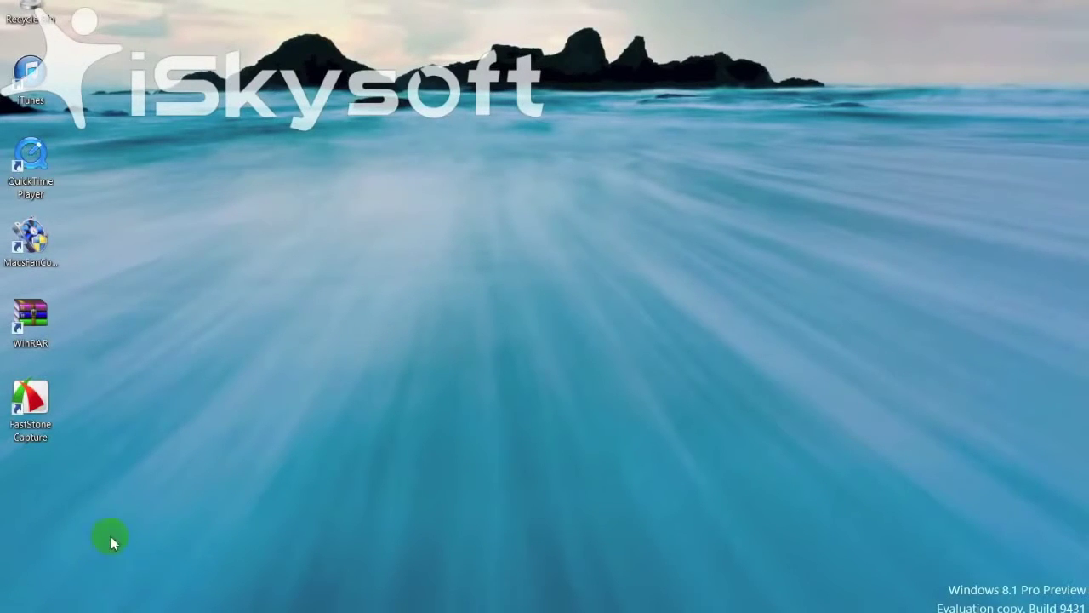
Refresh the Windows desktop three times from its right-click menu
right_click(240, 341)
click(282, 381)
right_click(296, 343)
click(294, 333)
right_click(311, 362)
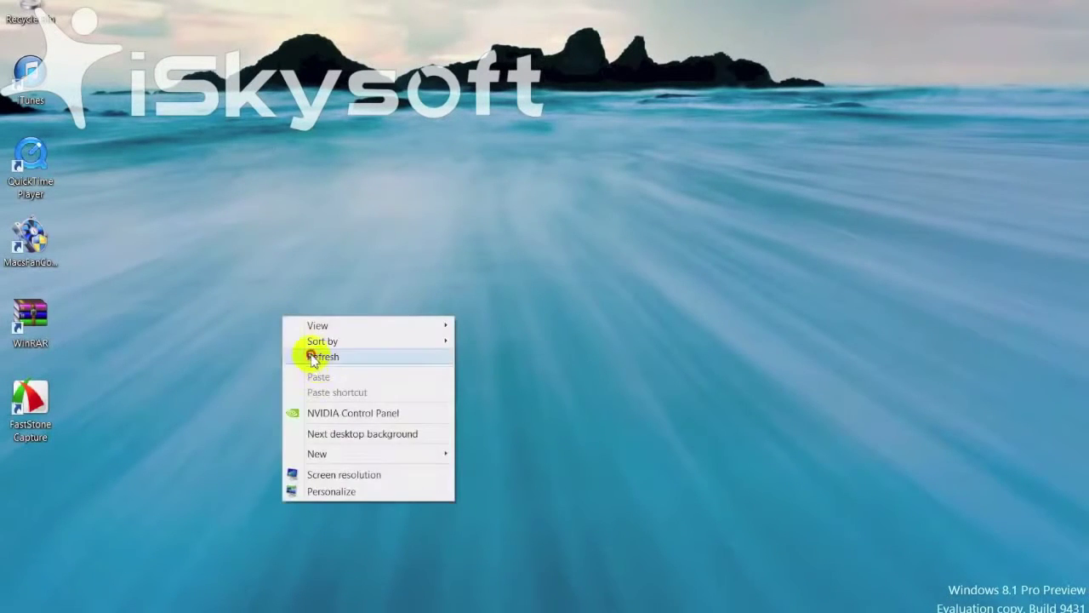
click(312, 358)
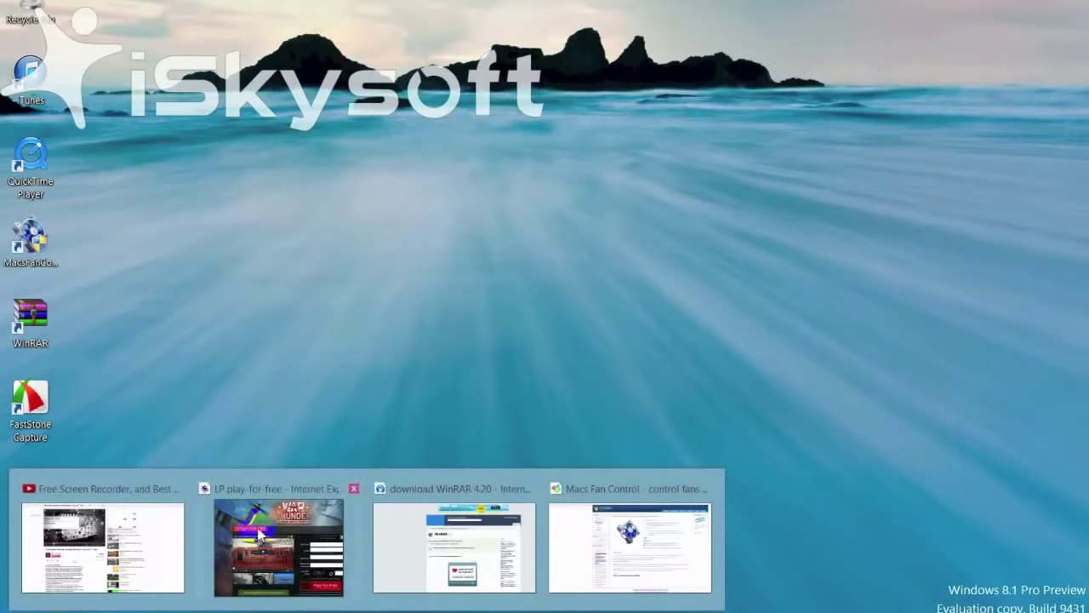
click(609, 551)
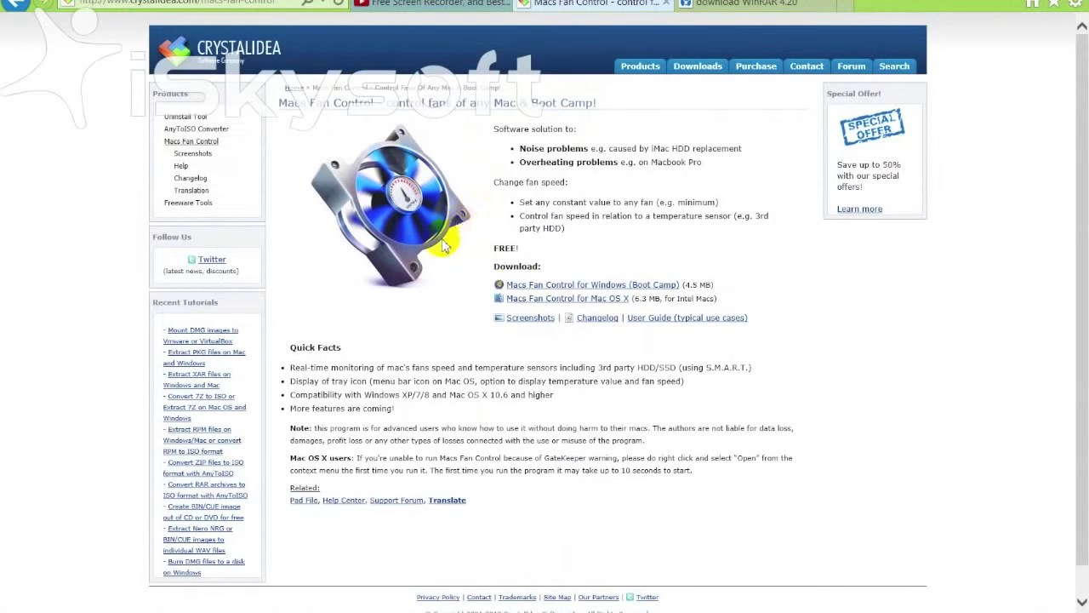
click(731, 283)
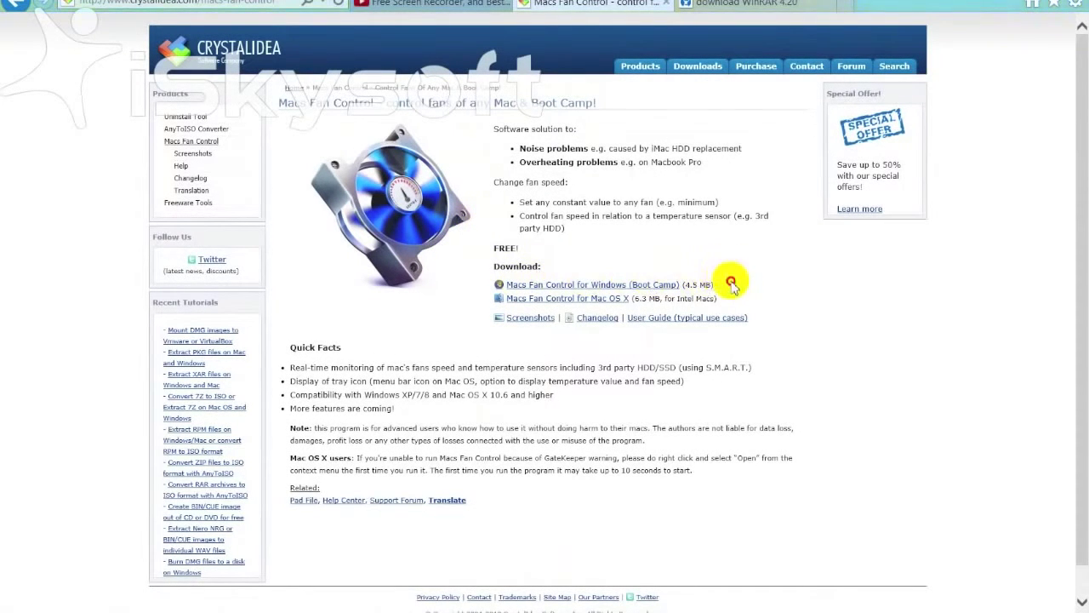
click(710, 283)
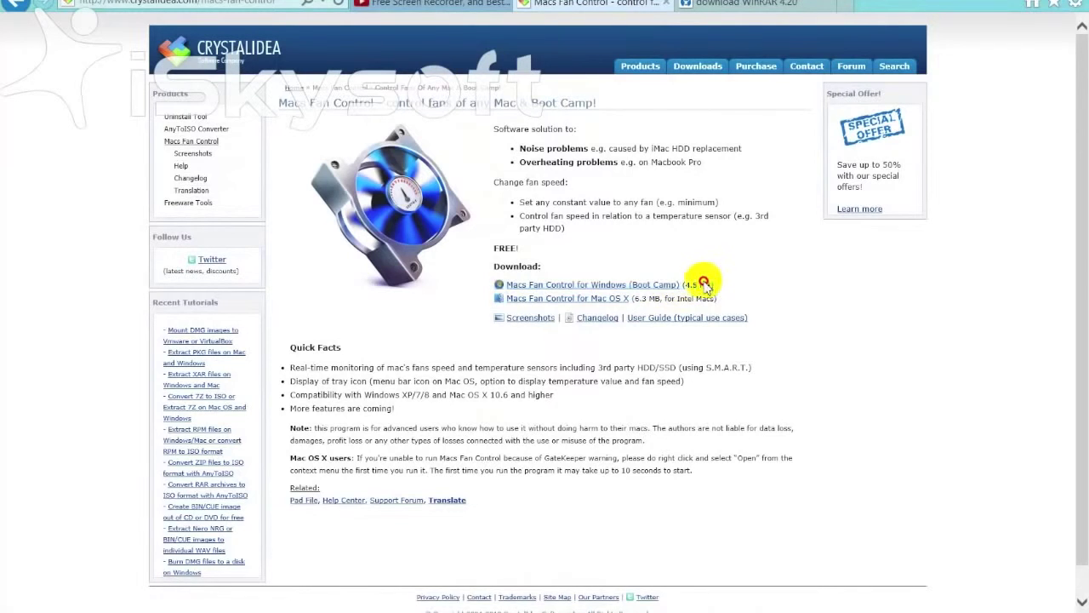
click(705, 283)
click(761, 269)
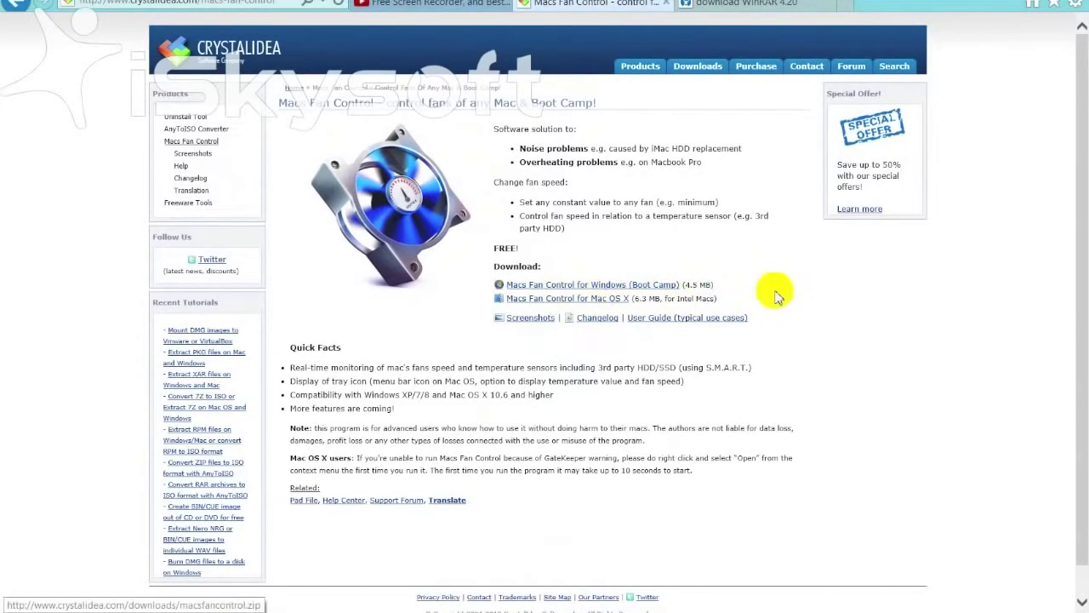
drag(732, 296, 500, 303)
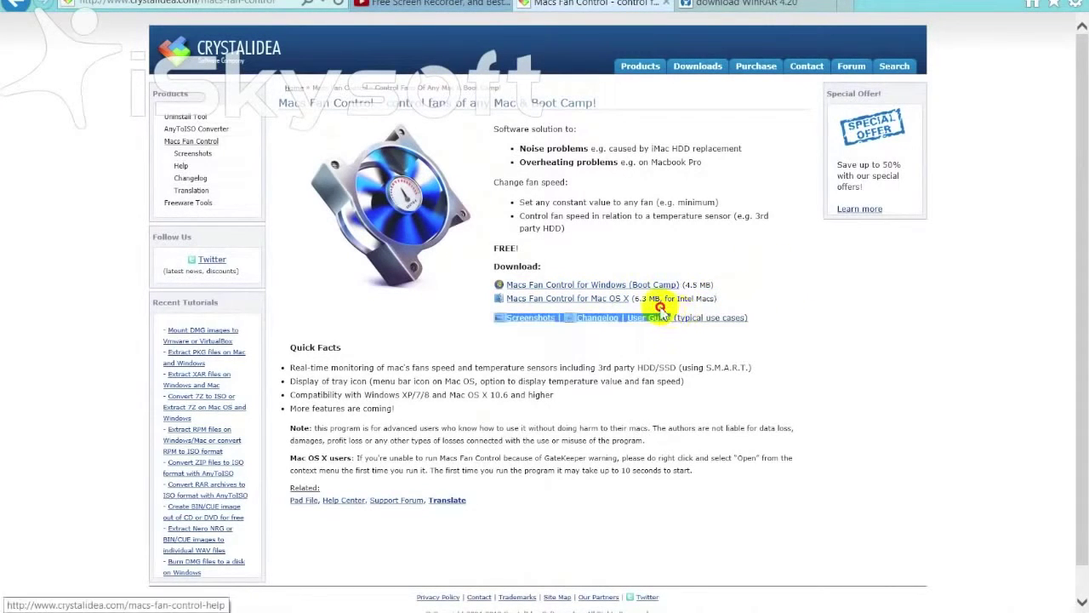
click(477, 300)
drag(477, 287, 554, 282)
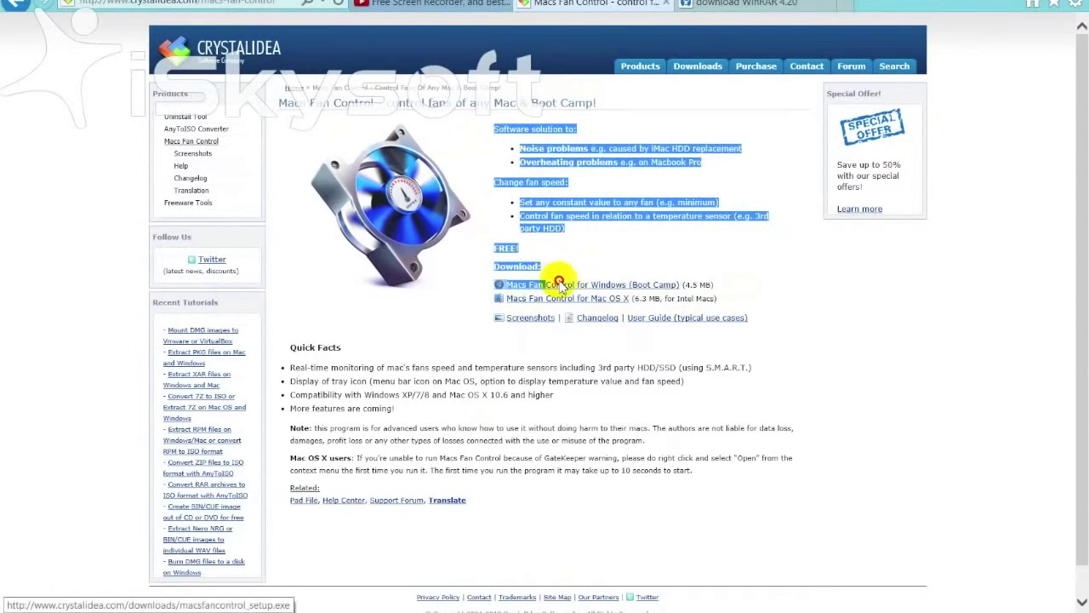
click(723, 282)
drag(715, 285, 513, 285)
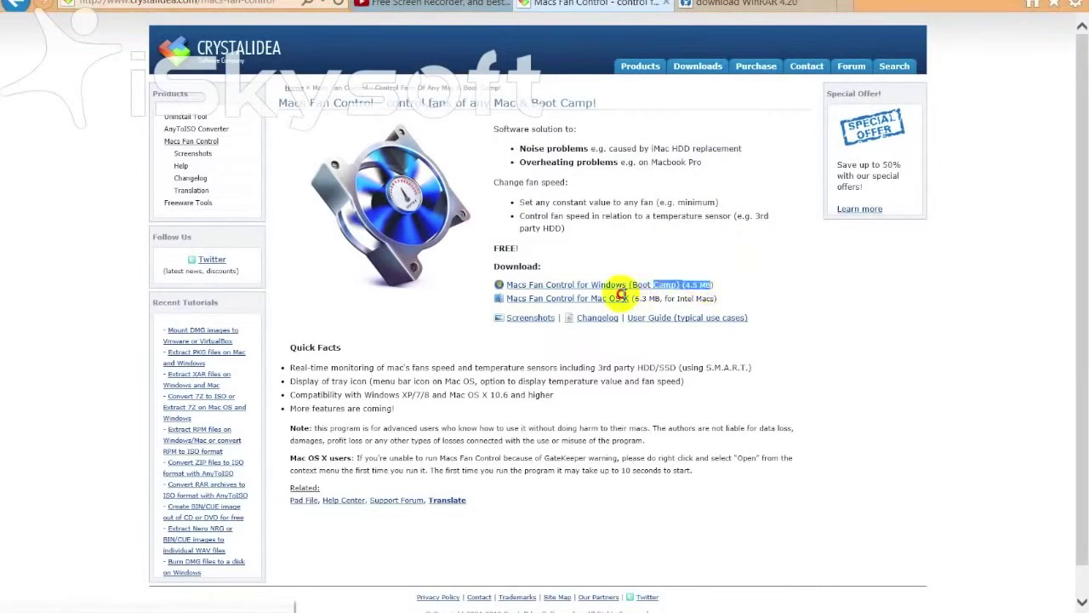
click(653, 255)
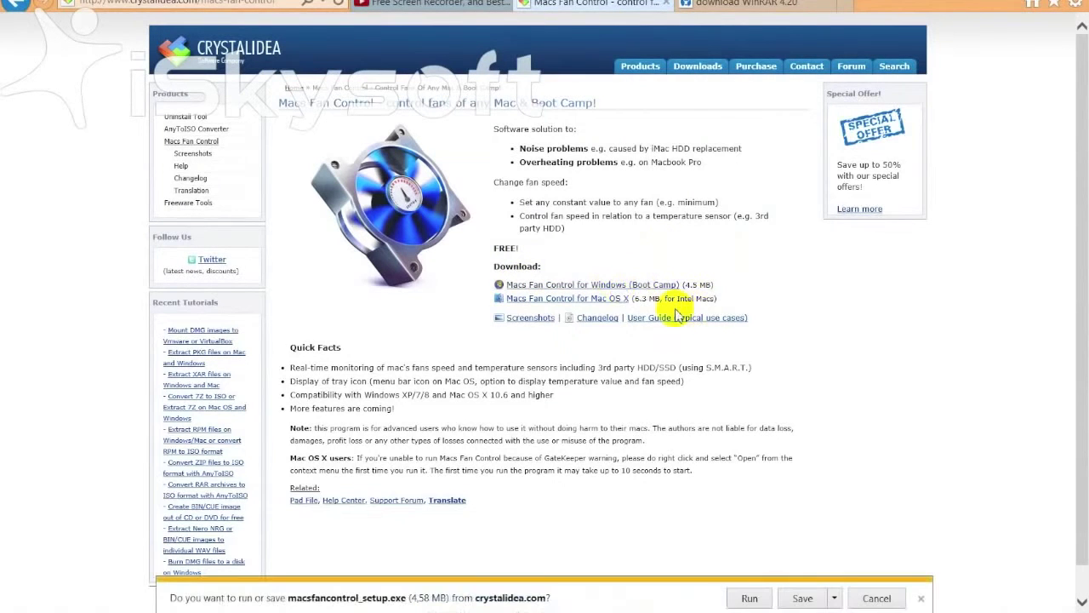
click(876, 597)
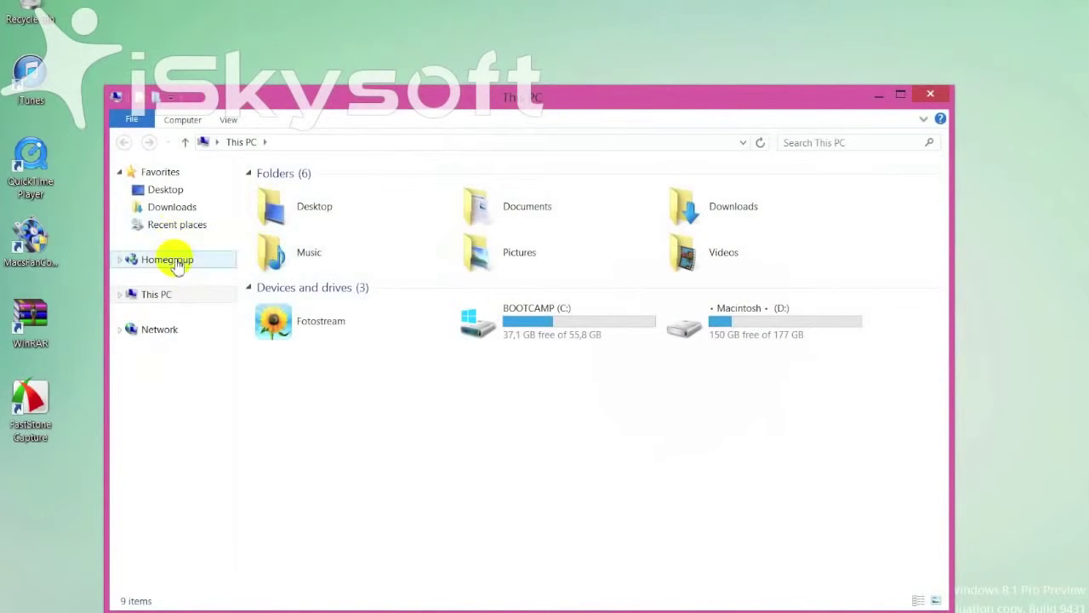
Browse the Downloads folder, then launch Macs Fan Control from its desktop shortcut
click(157, 207)
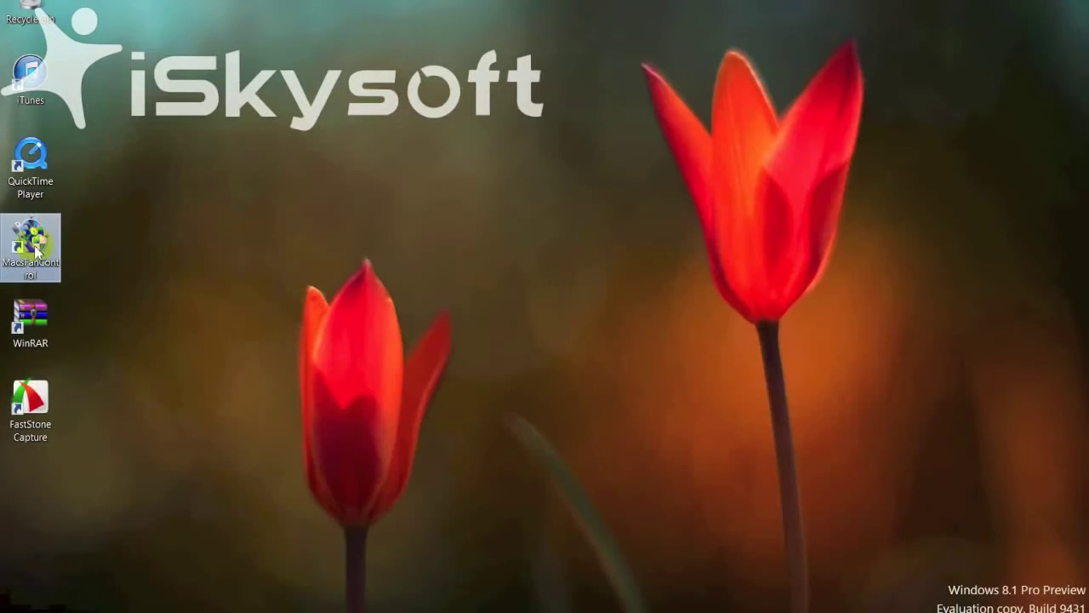
right_click(34, 245)
click(70, 253)
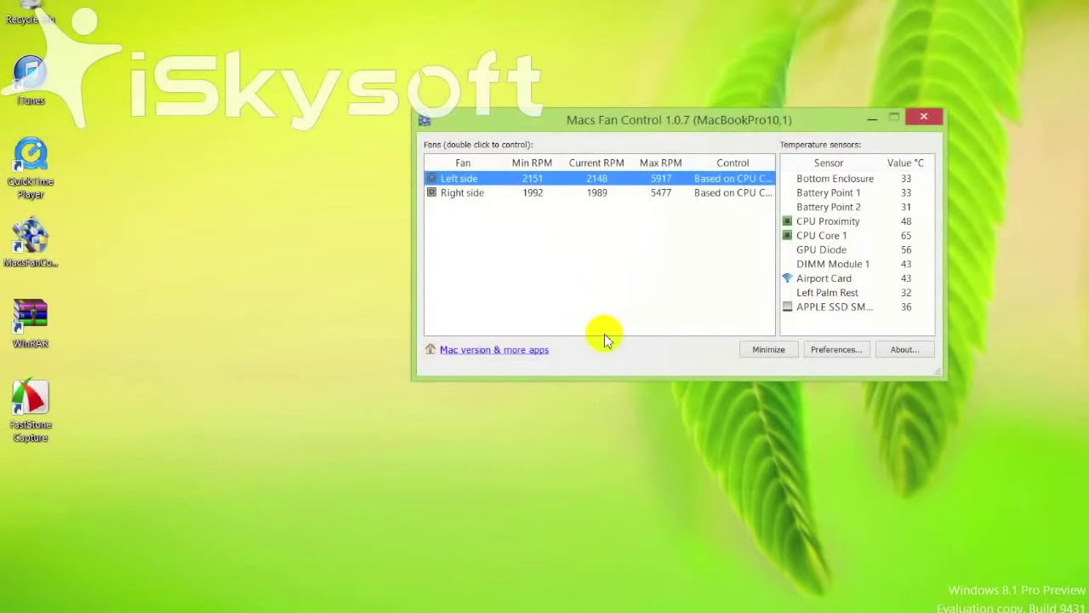
Move the Macs Fan Control window left and select the Left and Right side fan rows
drag(681, 127, 524, 125)
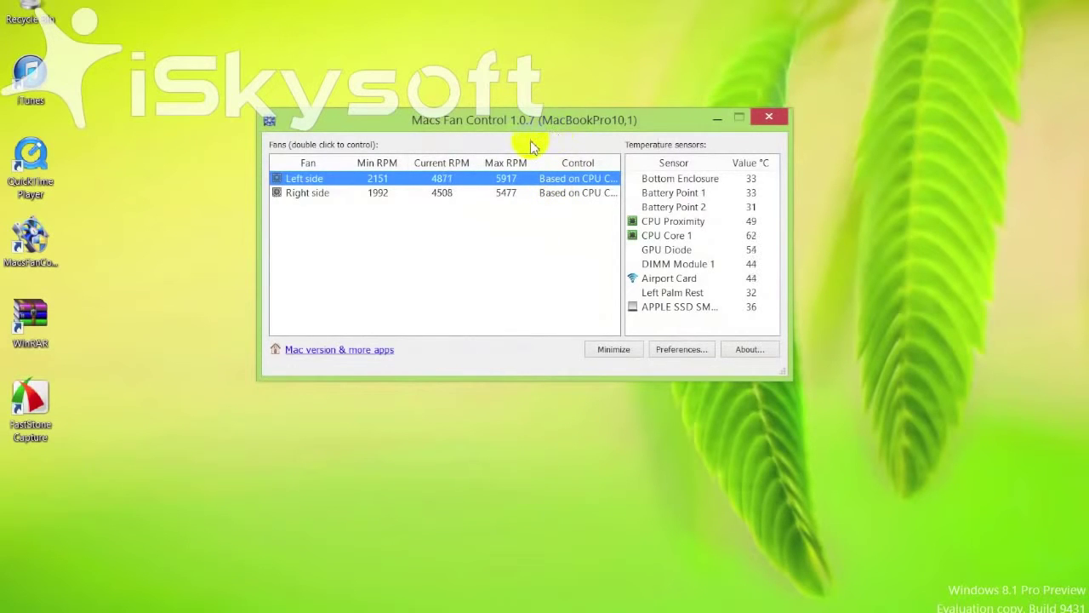
click(434, 194)
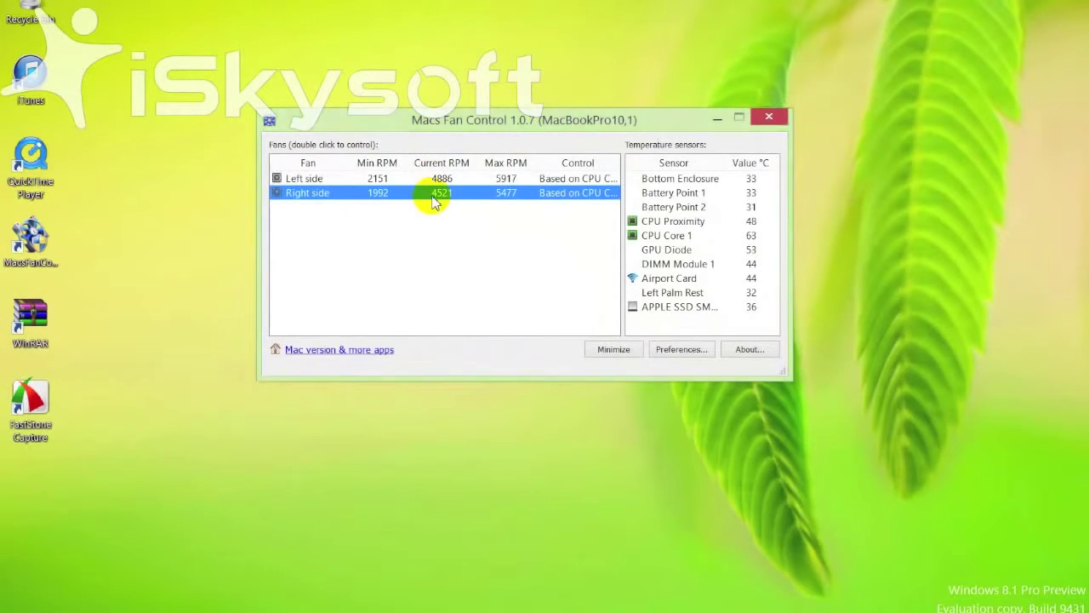
click(498, 179)
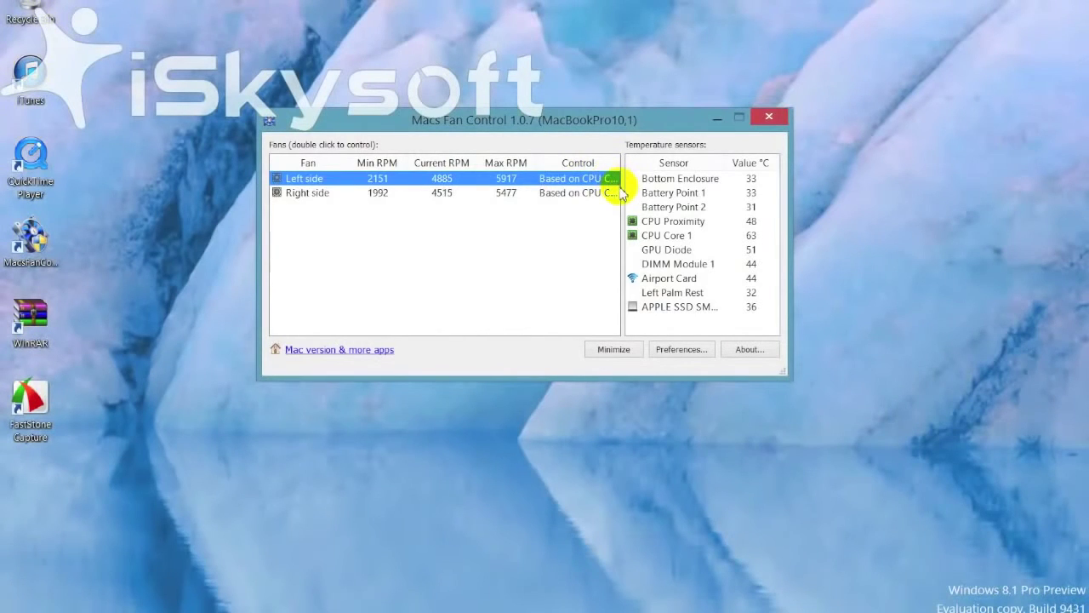
click(618, 193)
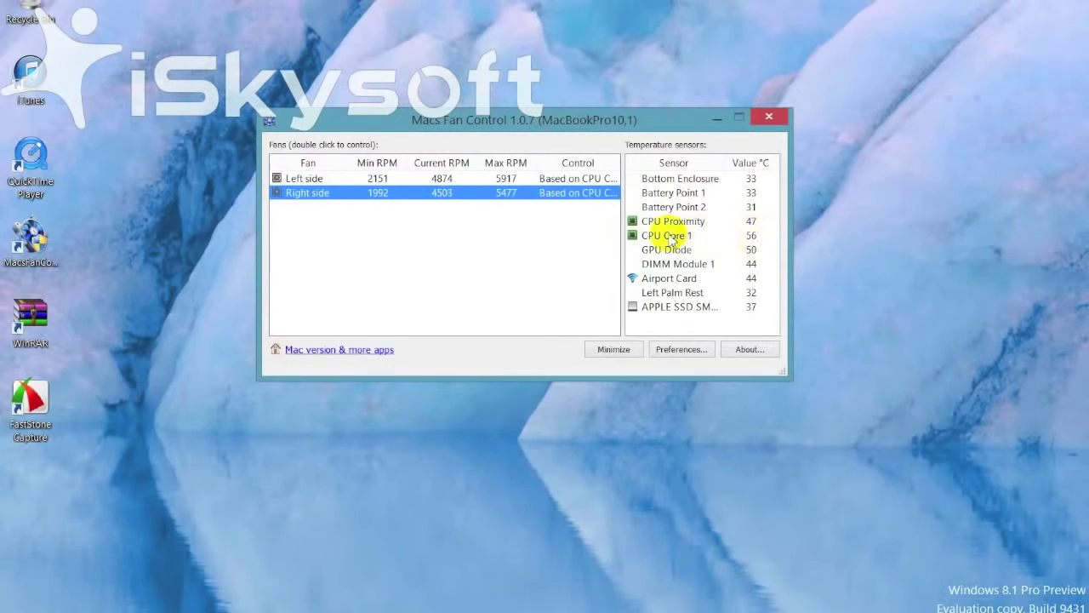
Open the Left side fan's control settings and switch it to constant RPM mode
double_click(417, 181)
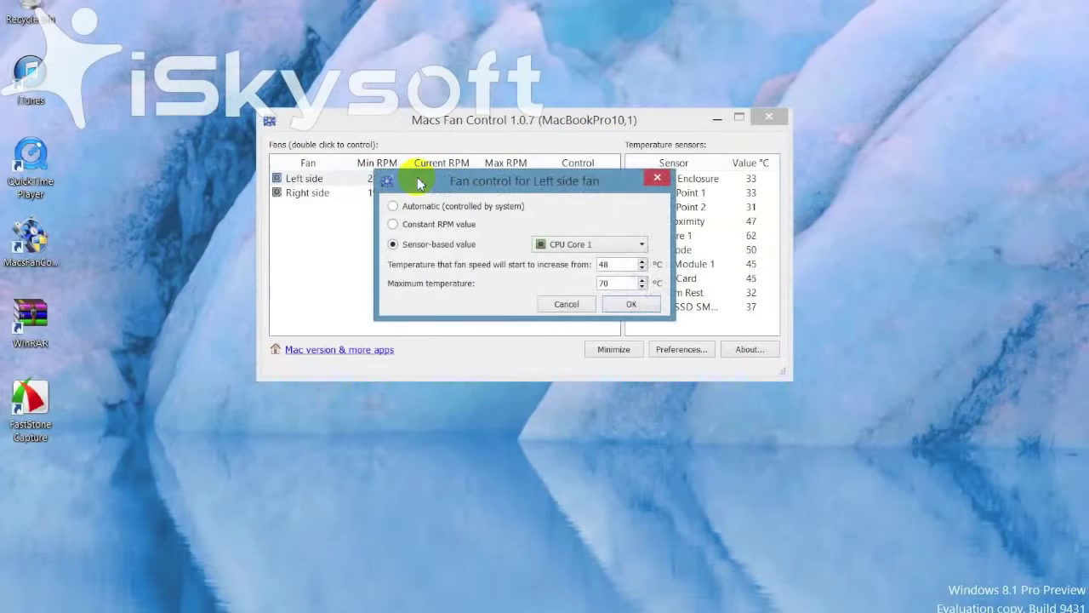
click(655, 177)
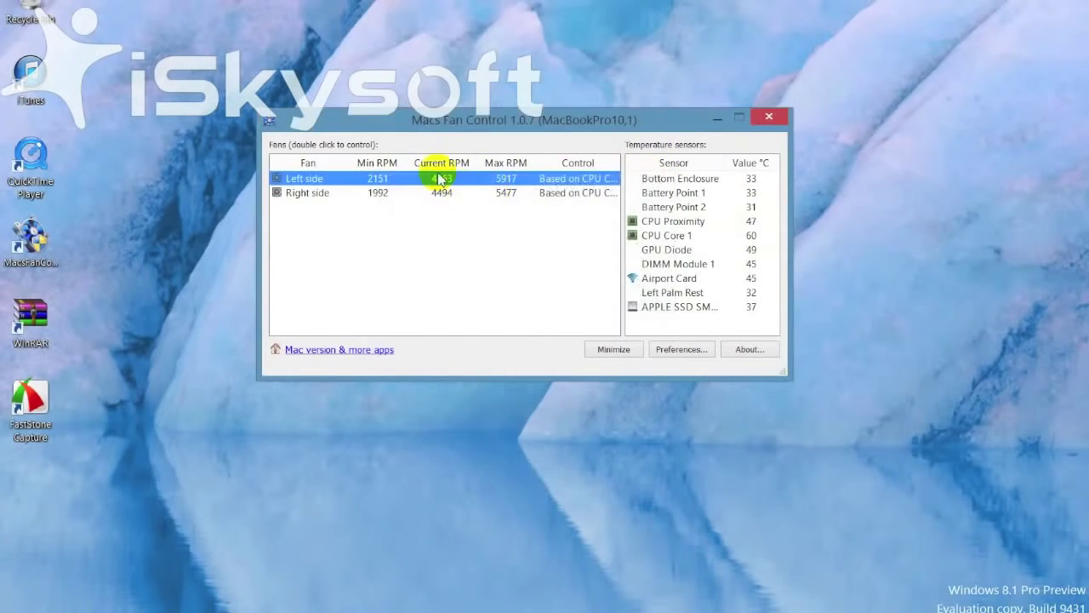
double_click(438, 181)
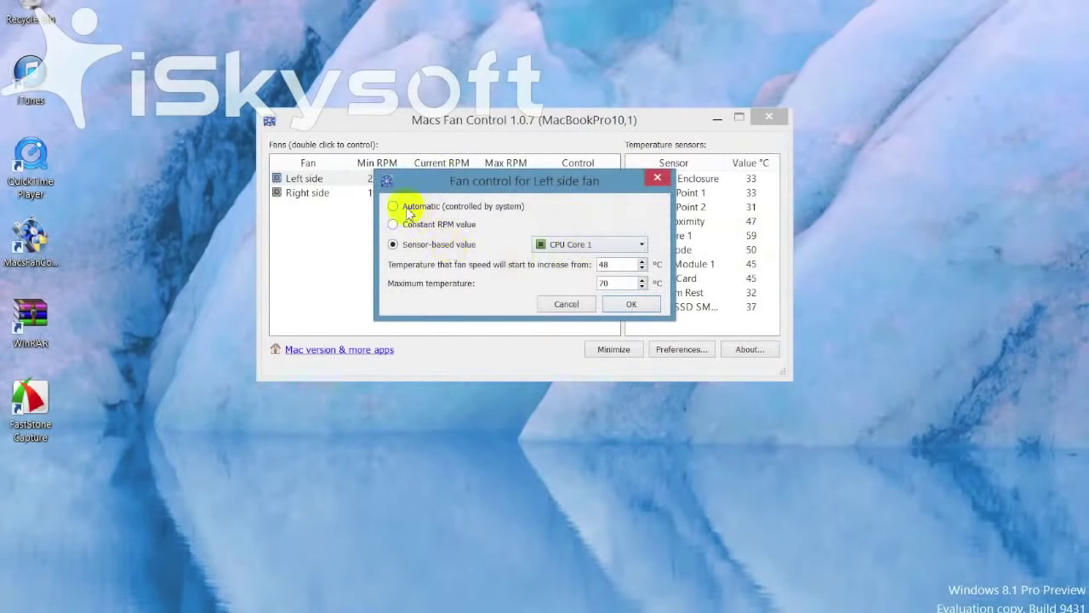
click(394, 207)
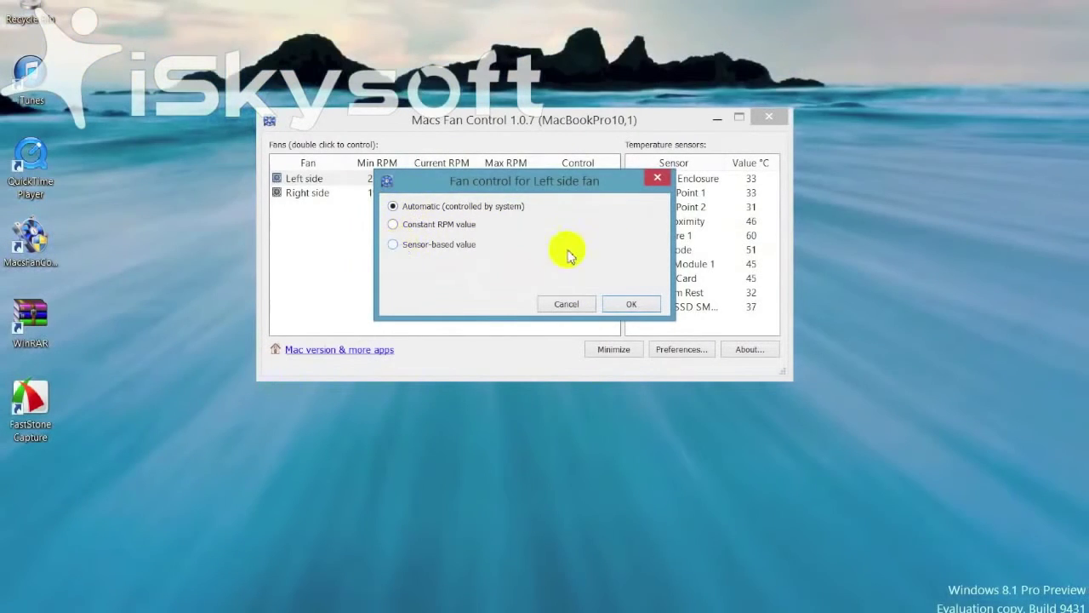
click(394, 226)
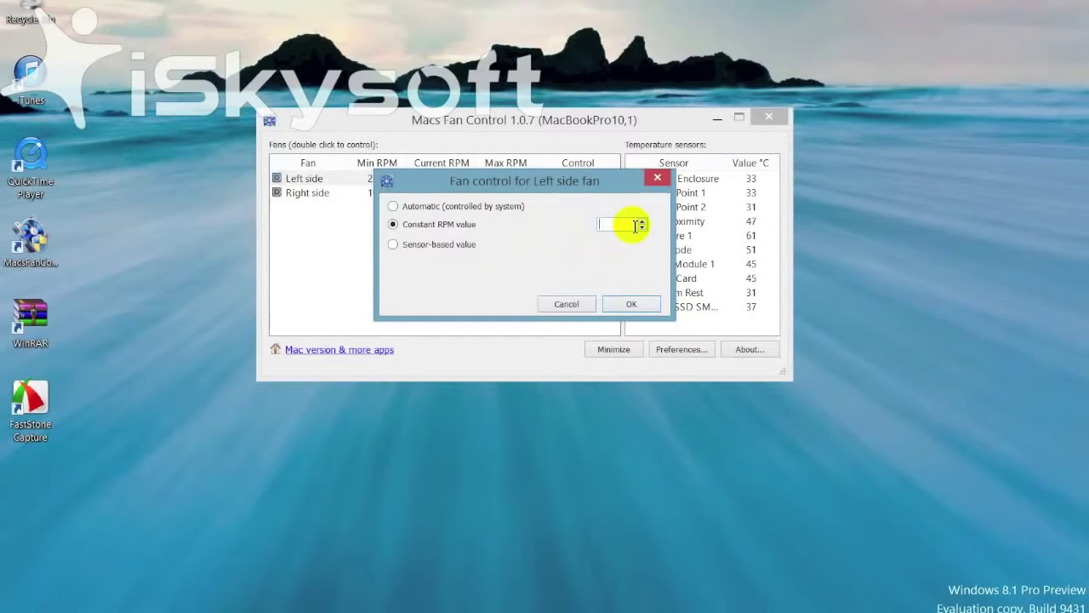
Set the Left side fan to sensor-based on CPU Core 1, 48–70 °C, and apply
click(393, 245)
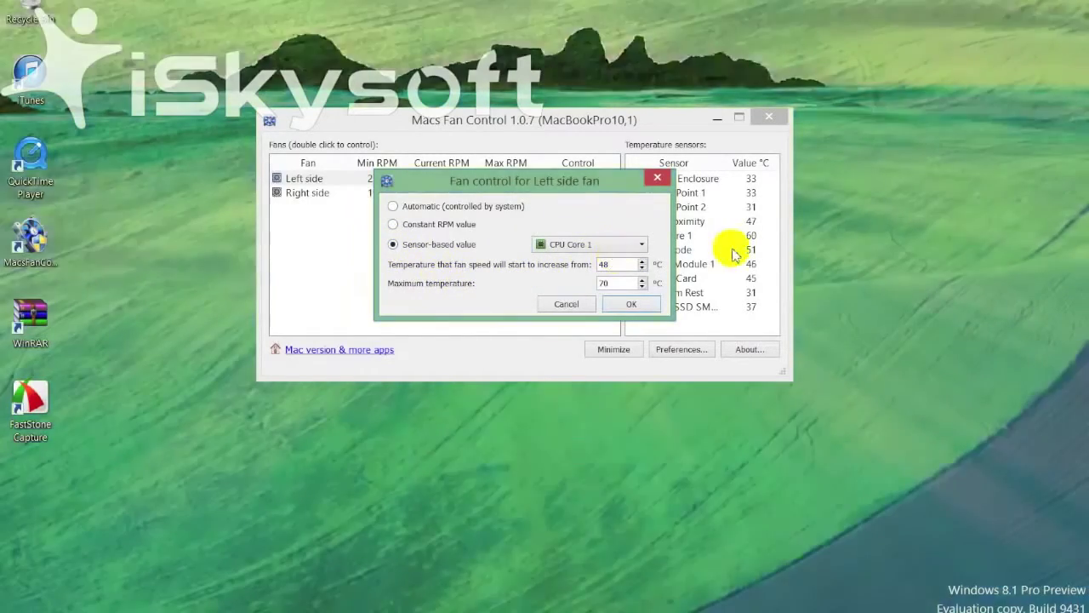
drag(588, 180, 469, 200)
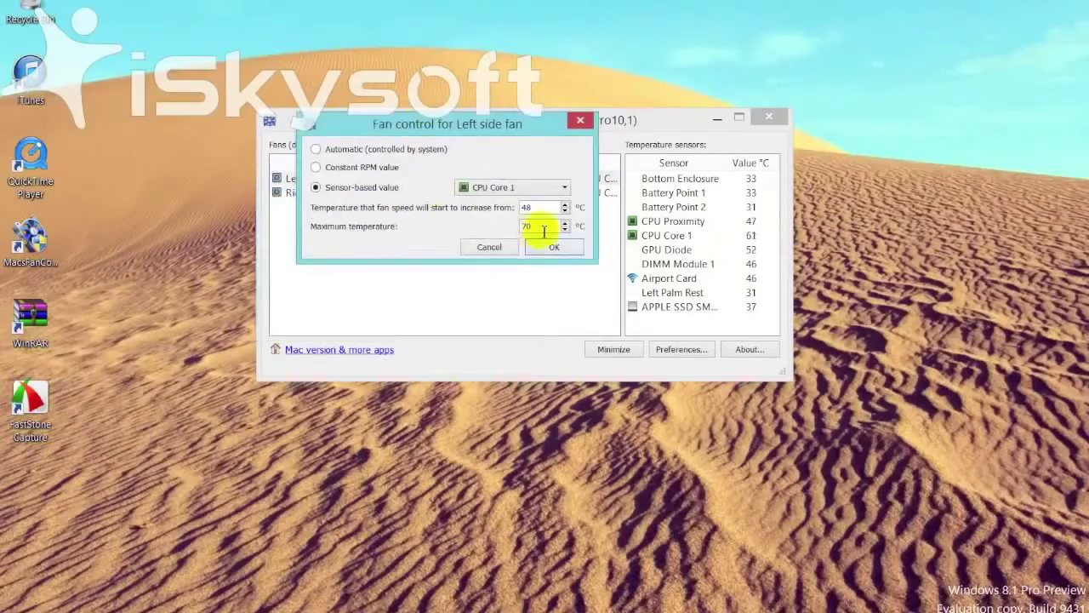
drag(463, 127, 482, 288)
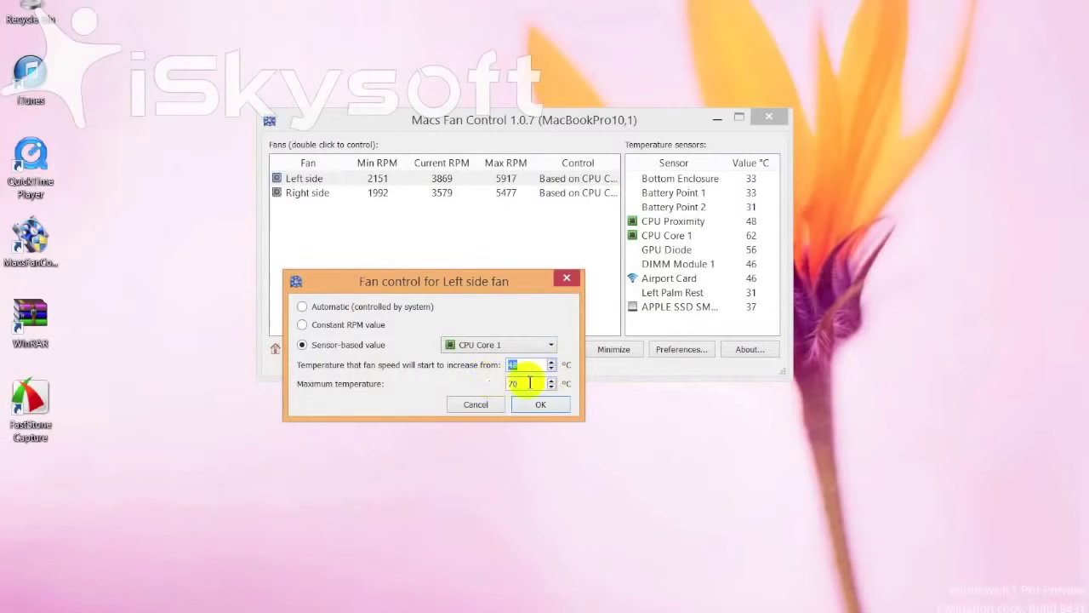
click(518, 384)
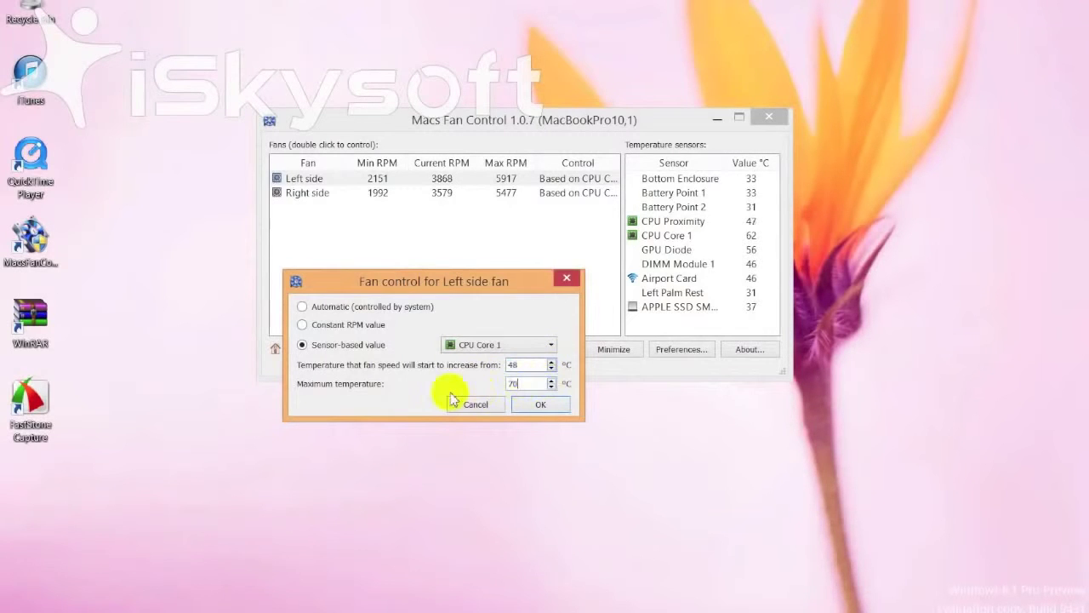
click(542, 405)
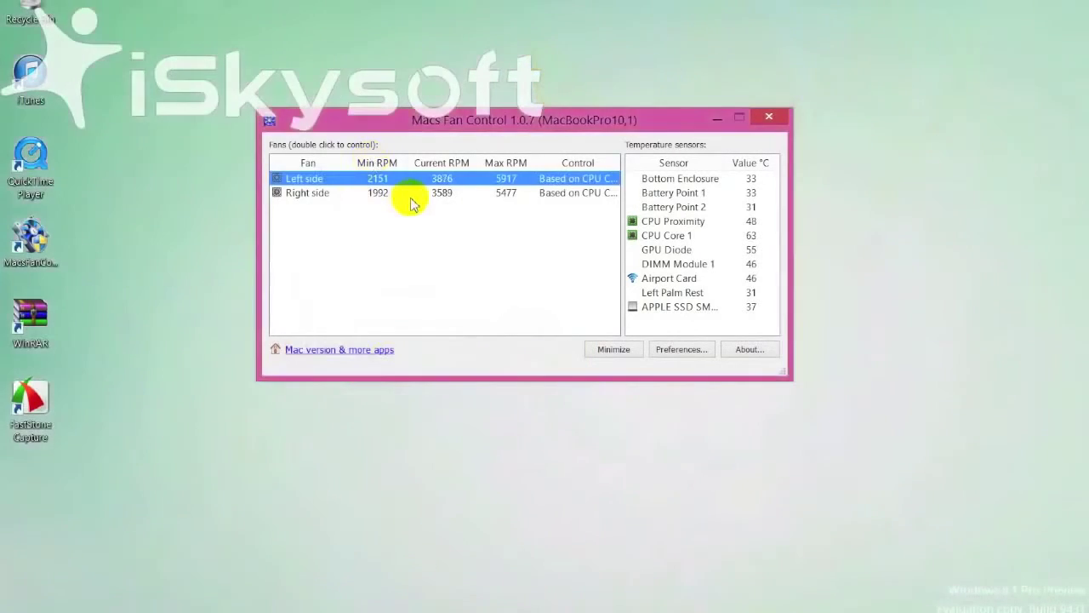
Confirm the Right side fan uses CPU Core 1 sensor-based control at 48–70 °C
double_click(412, 194)
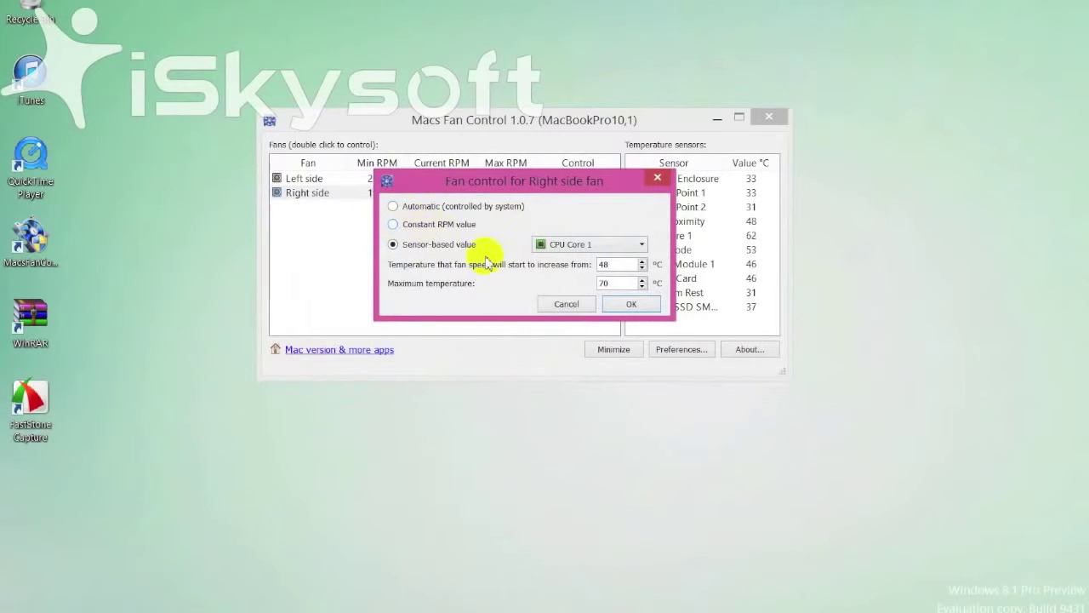
click(621, 308)
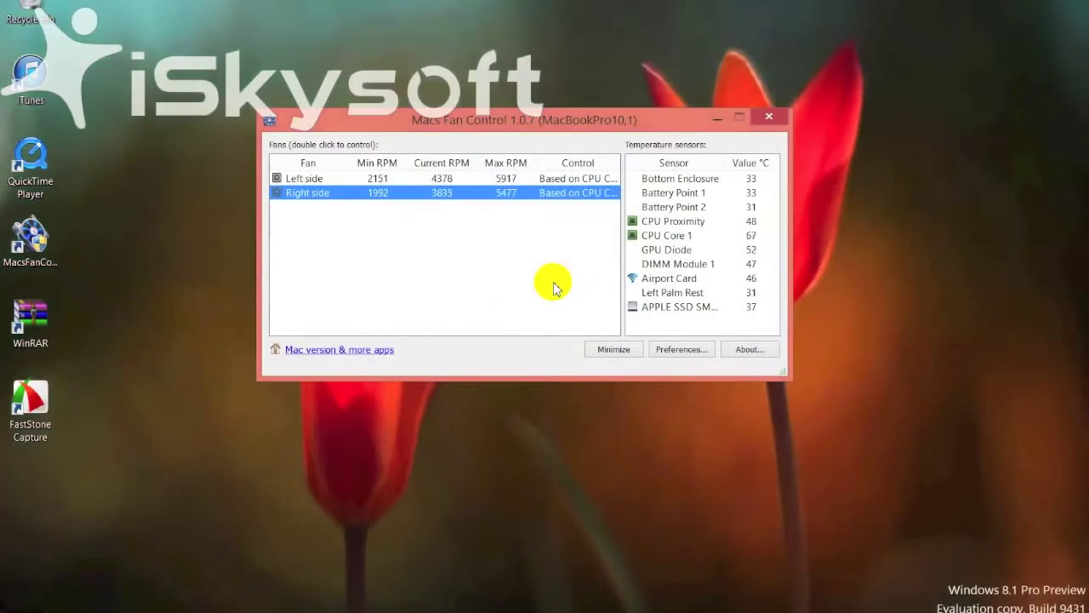
Set the tray icon to show the CPU Core 1 temperature in Preferences
click(685, 350)
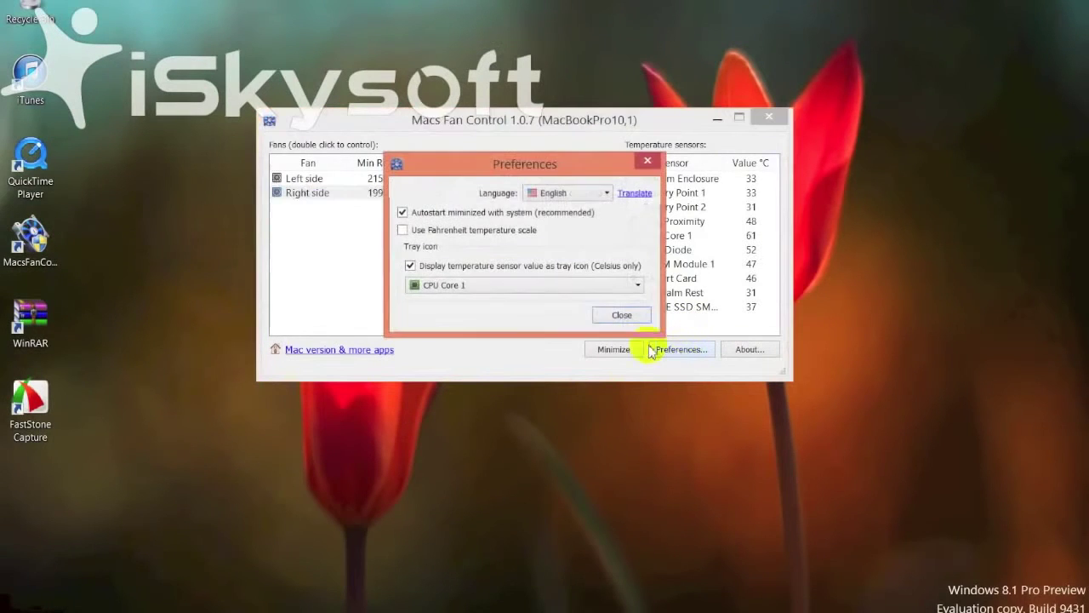
drag(495, 171, 432, 168)
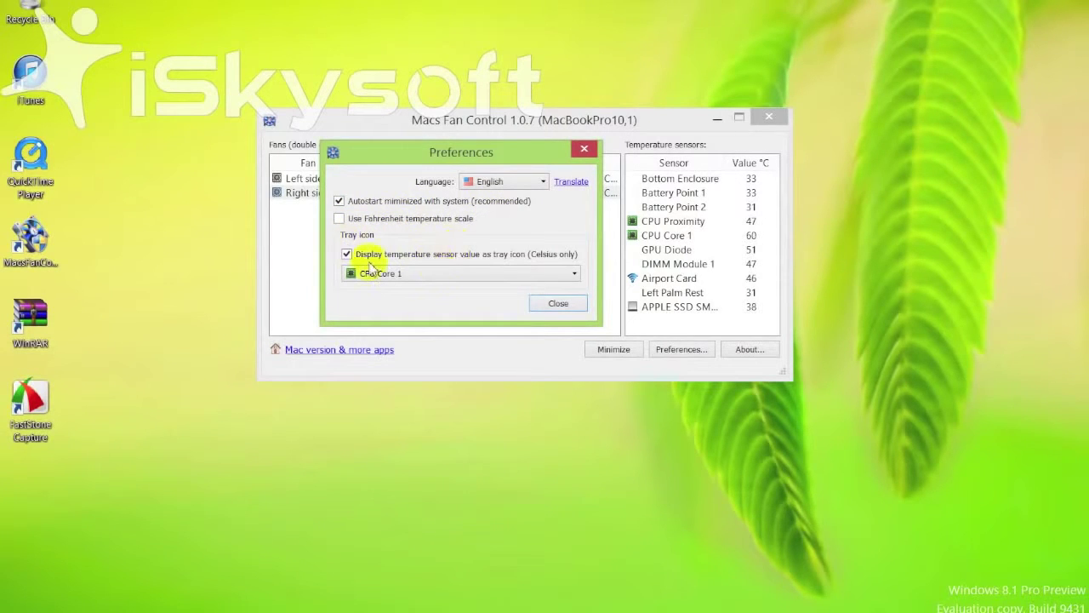
click(515, 273)
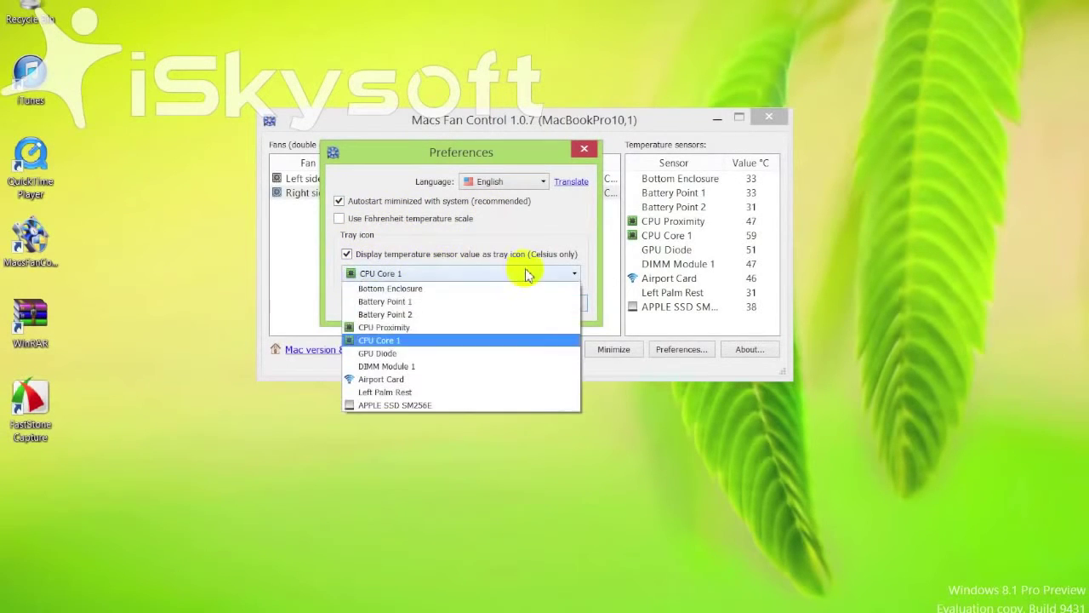
click(449, 340)
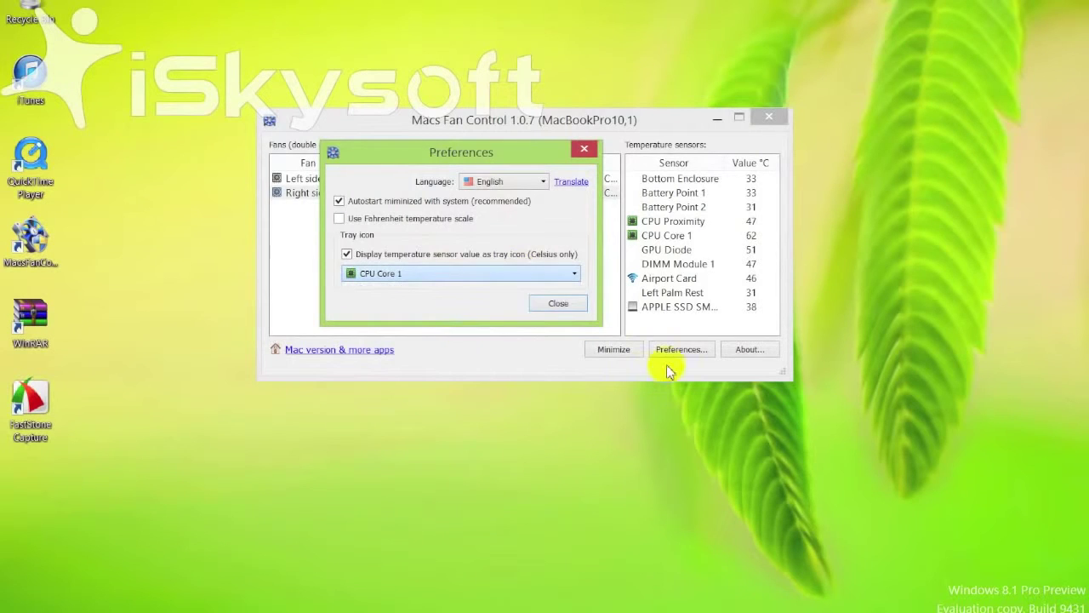
click(569, 310)
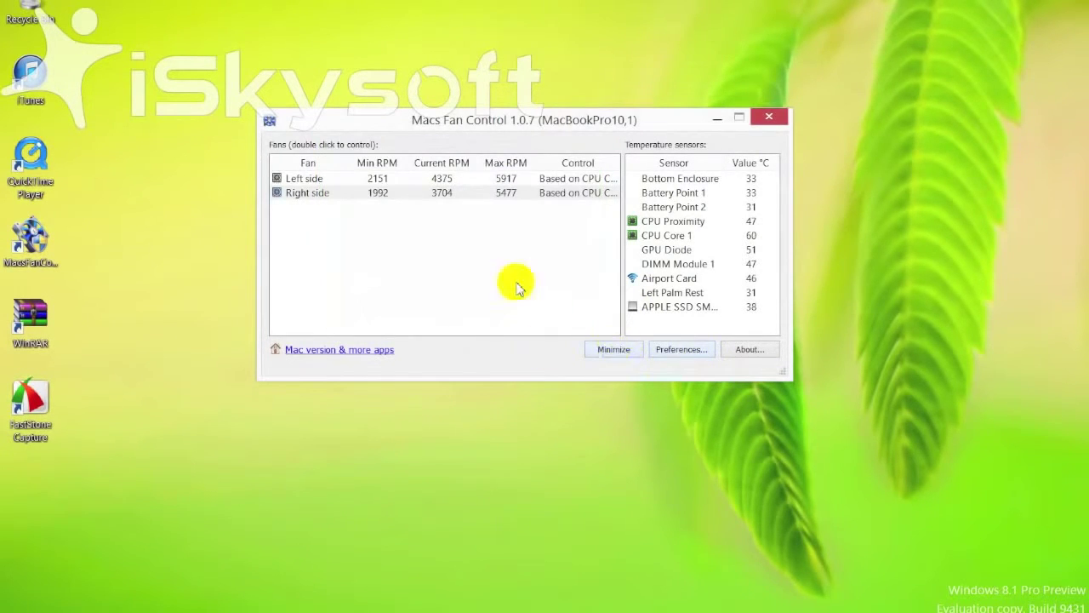
Minimize the app and set Macs Fan Control's tray icon to 'Show icon and notifications'
click(613, 351)
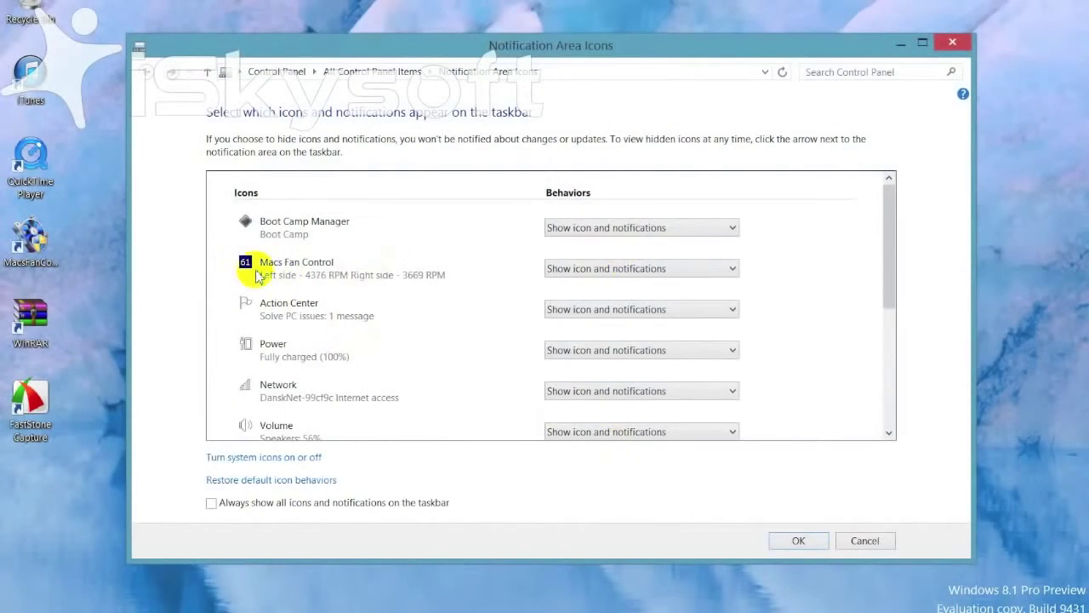
click(649, 270)
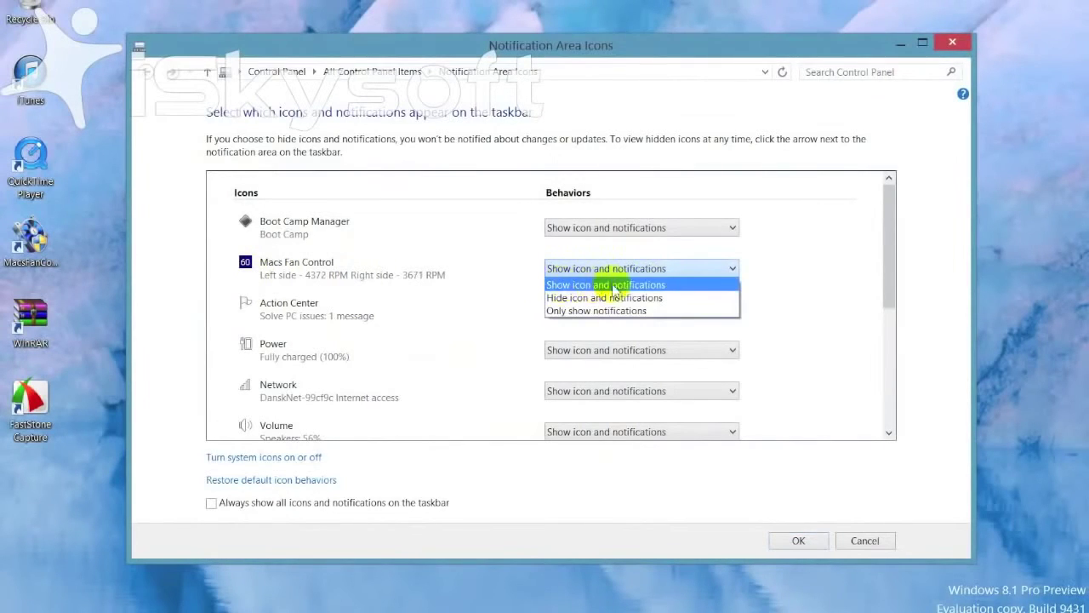
click(668, 286)
click(822, 540)
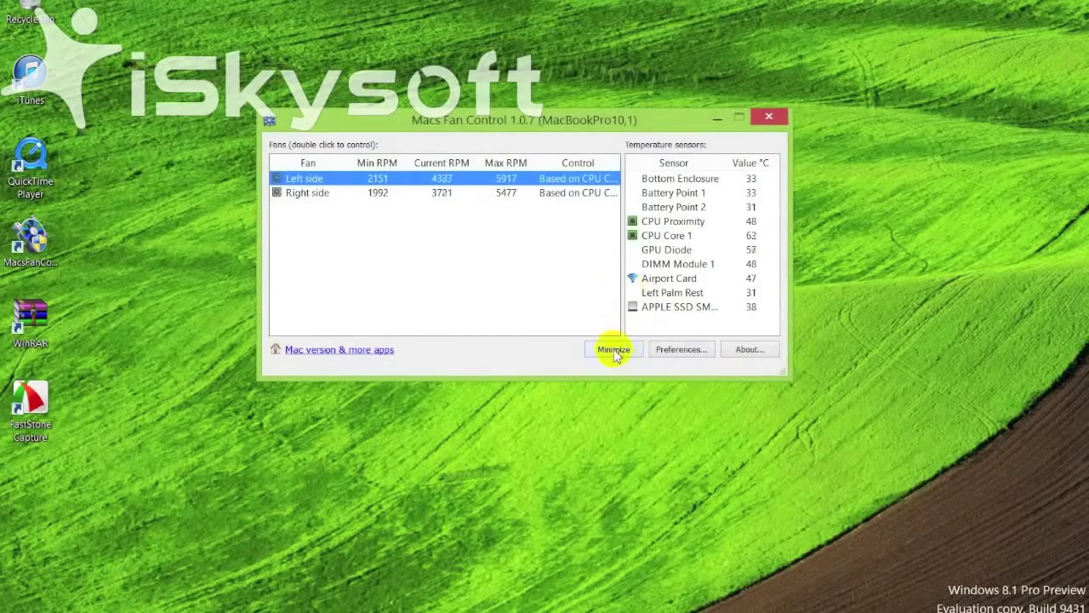
click(612, 350)
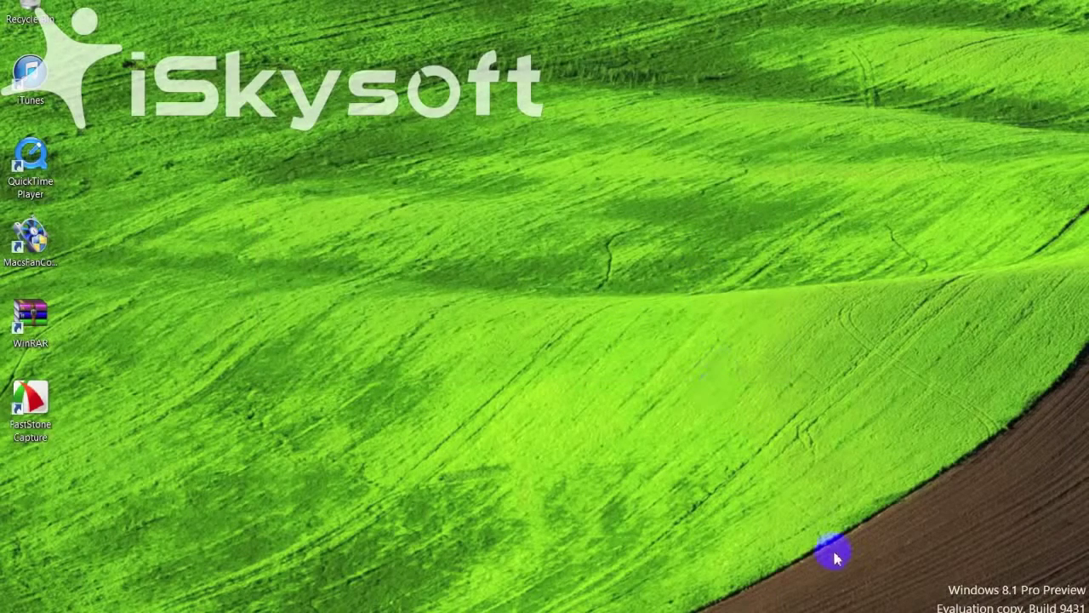
key(XF86AudioRaiseVolume)
right_click(395, 249)
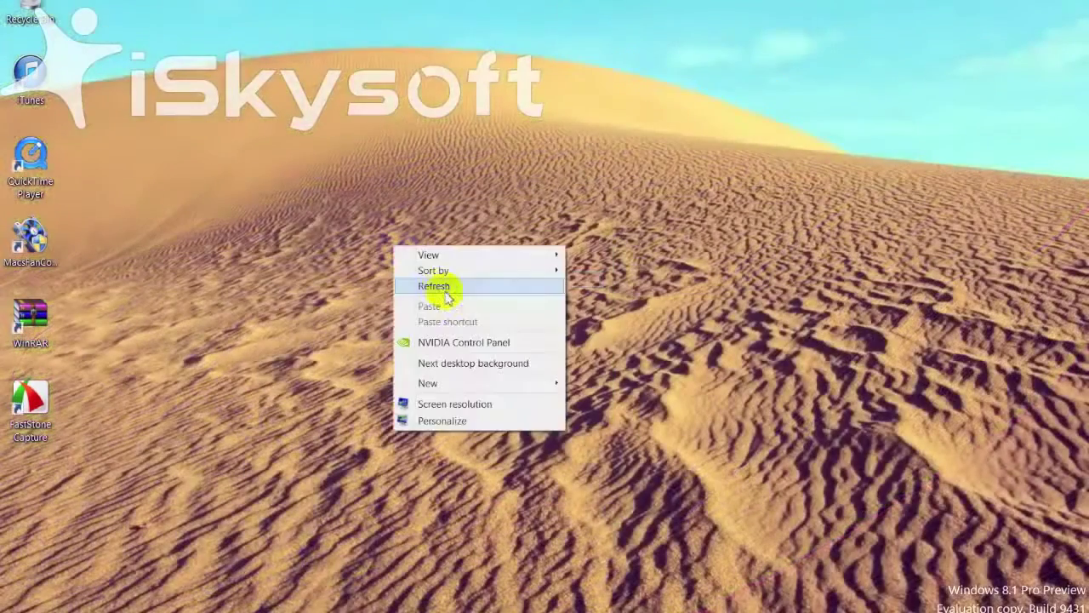
click(447, 294)
right_click(415, 265)
click(444, 304)
right_click(397, 238)
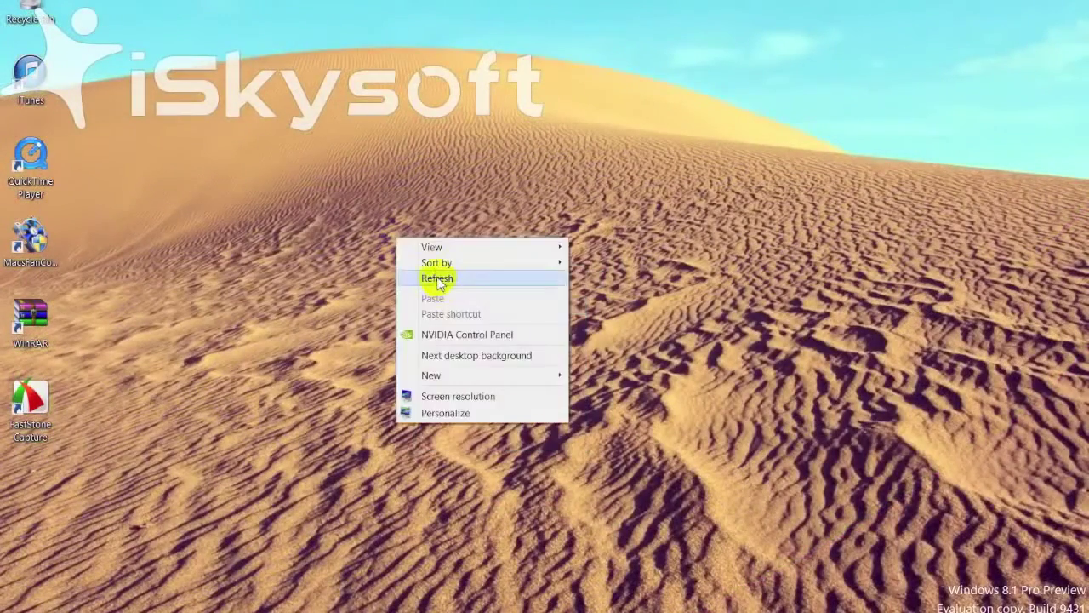
click(440, 280)
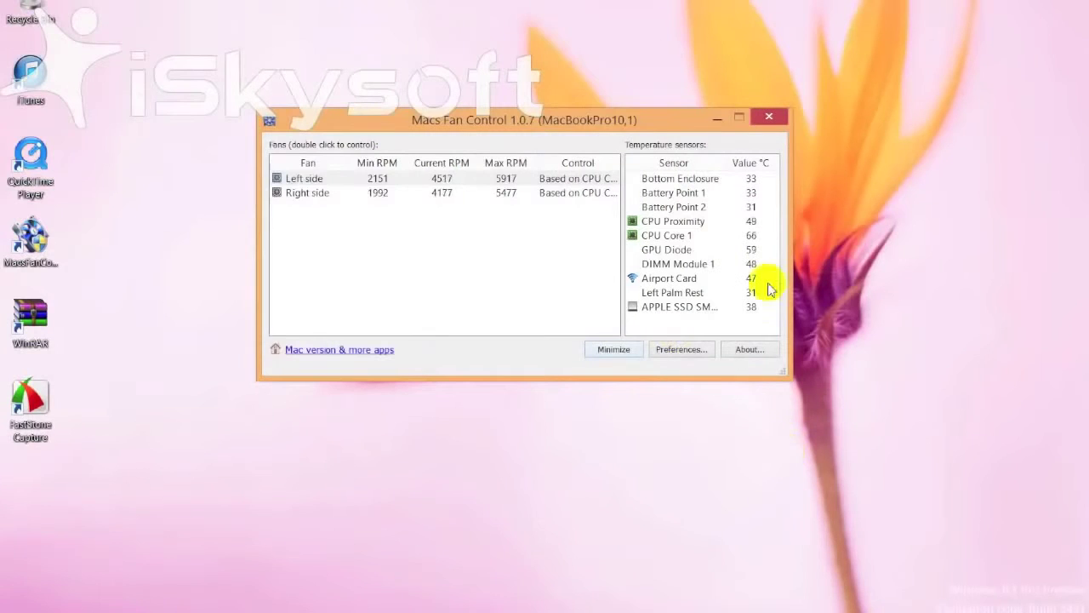
drag(587, 123, 613, 123)
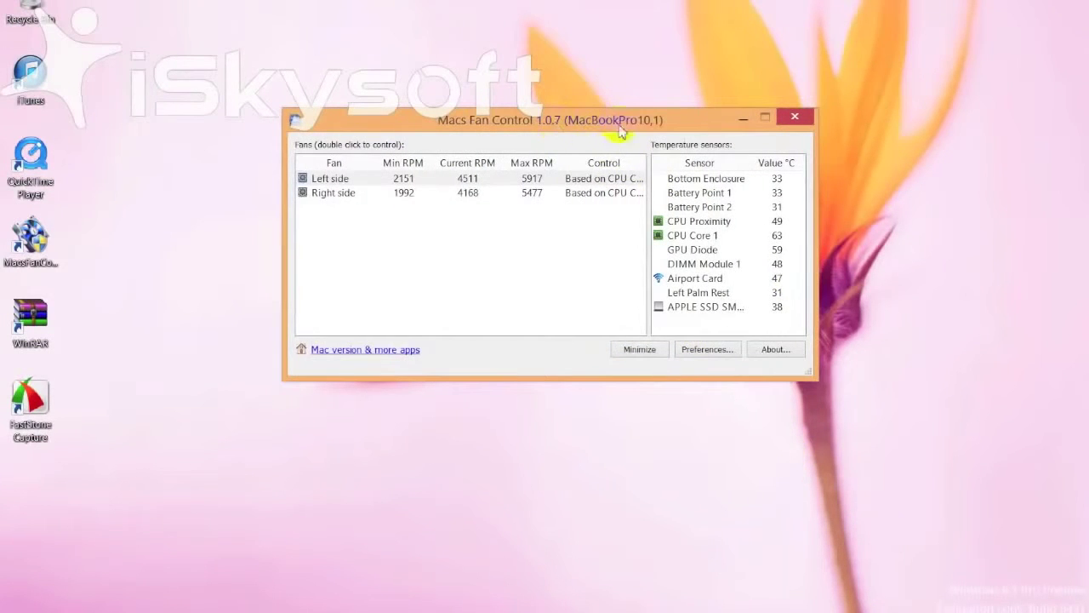